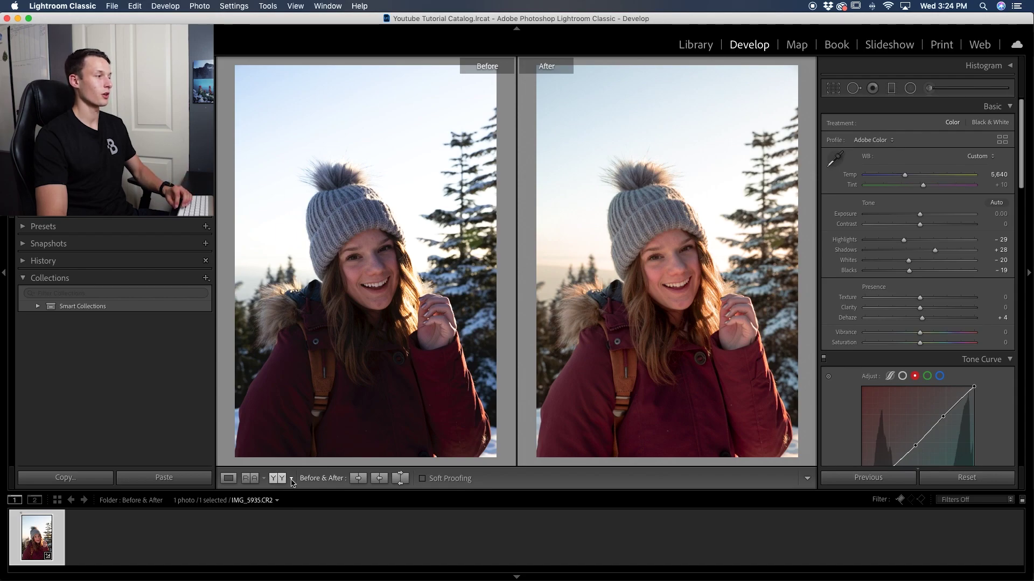
Compare the original and edited portrait in the left/right split, top/bottom and top/bottom split layouts
{"action": "left_click", "coordinate": [292, 480]}
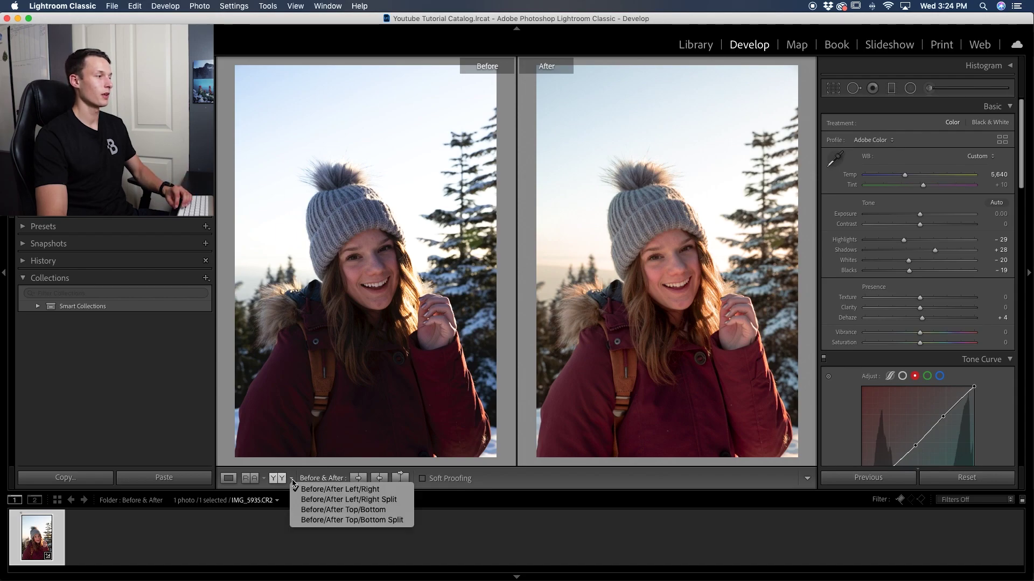
{"action": "left_click", "coordinate": [384, 500]}
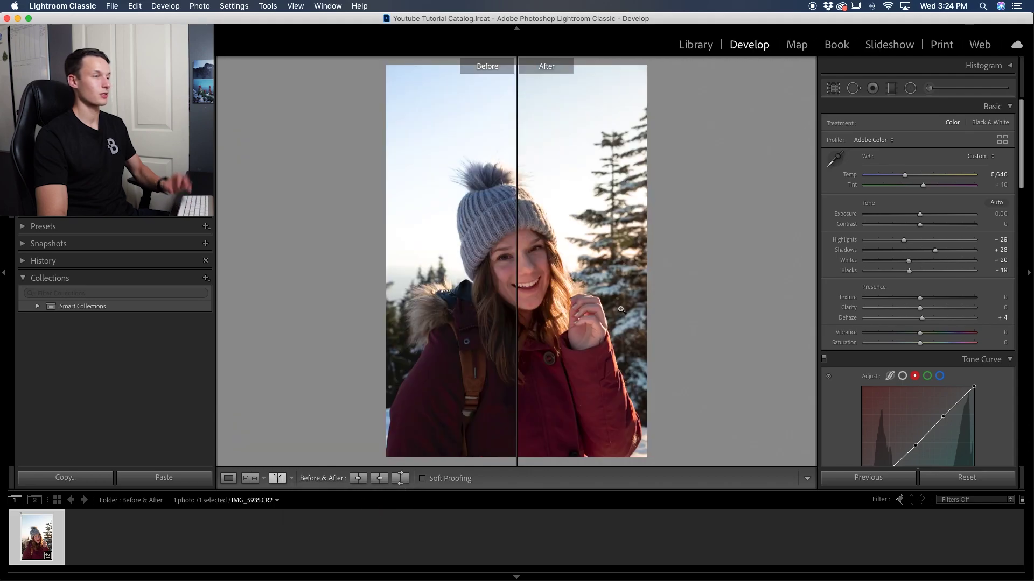
{"action": "left_click", "coordinate": [291, 479]}
{"action": "left_click", "coordinate": [325, 508]}
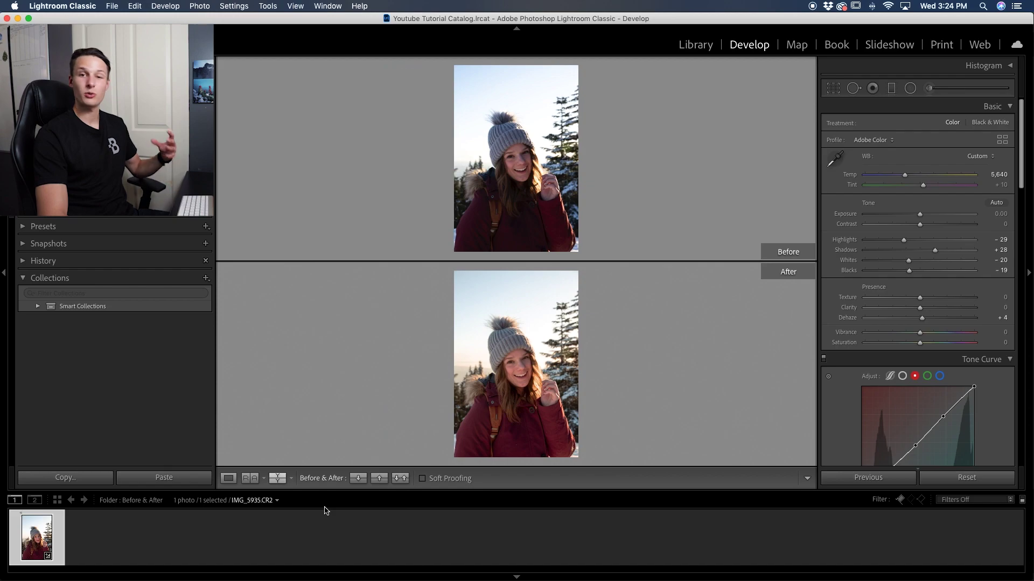
{"action": "left_click", "coordinate": [286, 481]}
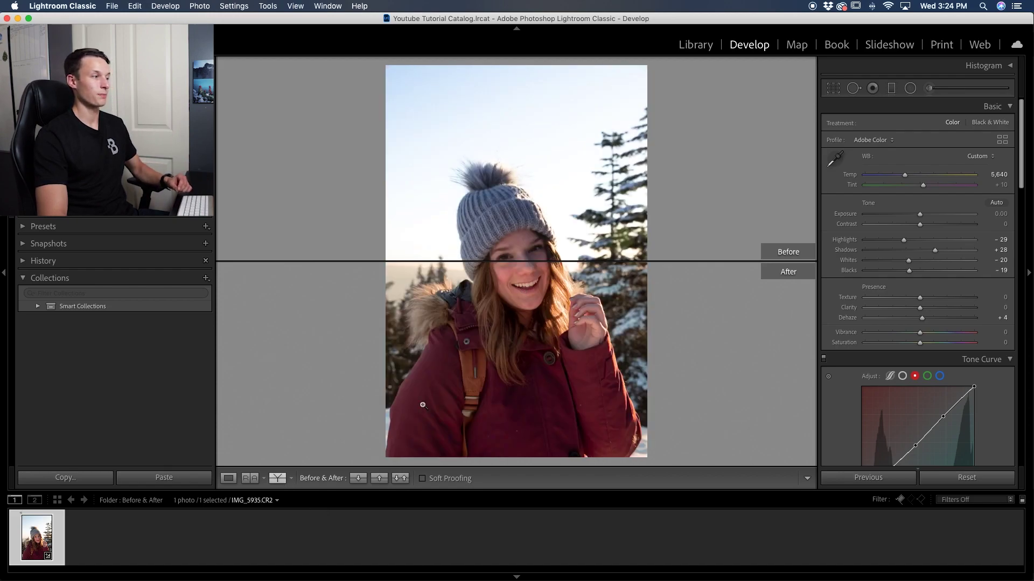
Cycle the comparison back to the full left/right layout and view it with the surrounding panels temporarily hidden
{"action": "left_click", "coordinate": [279, 481]}
{"action": "left_click", "coordinate": [278, 481]}
{"action": "left_click", "coordinate": [279, 481]}
{"action": "left_click", "coordinate": [278, 481]}
{"action": "left_click", "coordinate": [278, 481]}
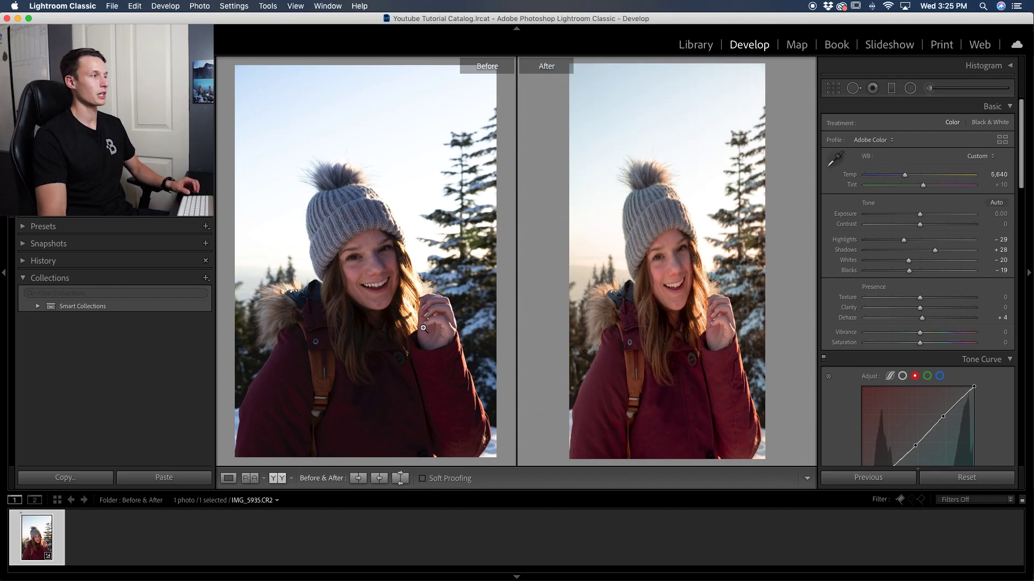
{"action": "key", "text": "shift+Tab"}
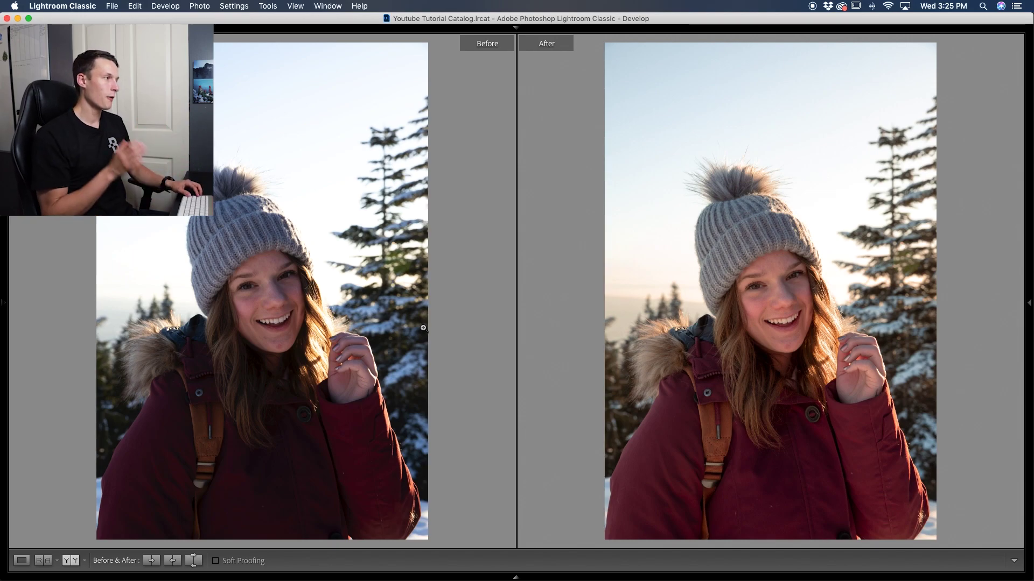
{"action": "key", "text": "shift+Tab"}
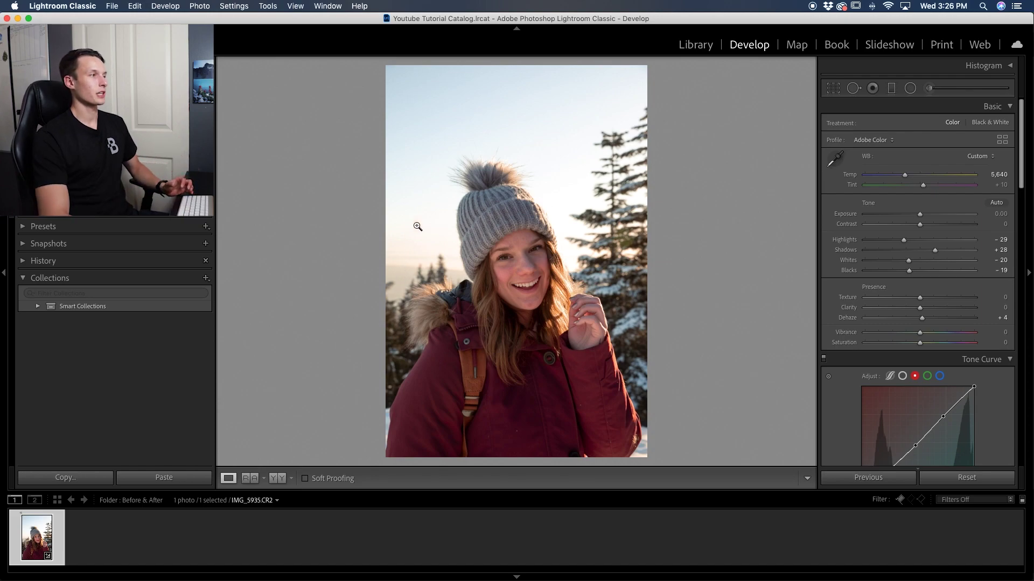
Paint an Auto Mask adjustment brush over the sky and trees behind the woman, with the selected mask overlay shown
{"action": "left_click", "coordinate": [930, 89]}
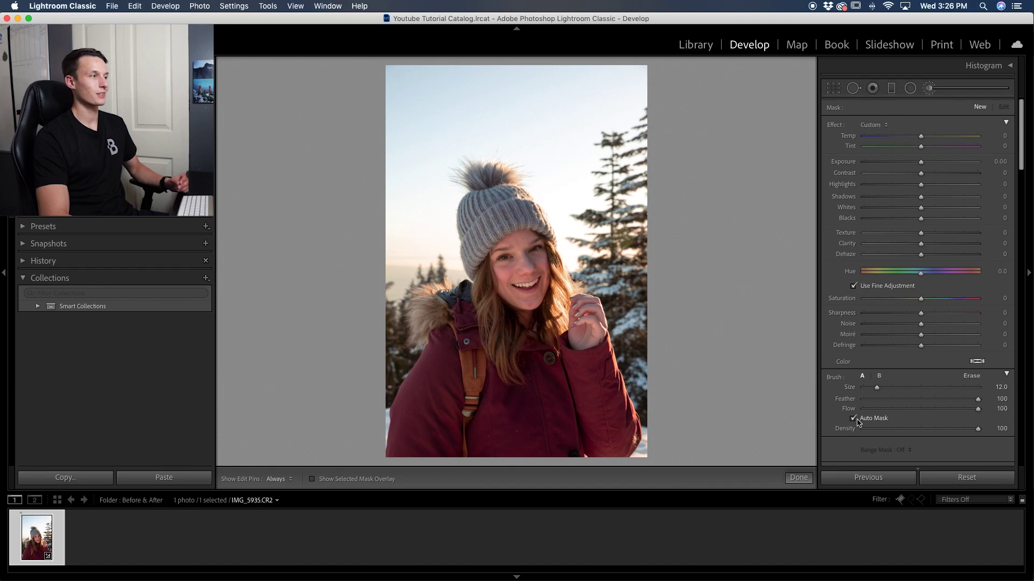
{"action": "key", "text": "h"}
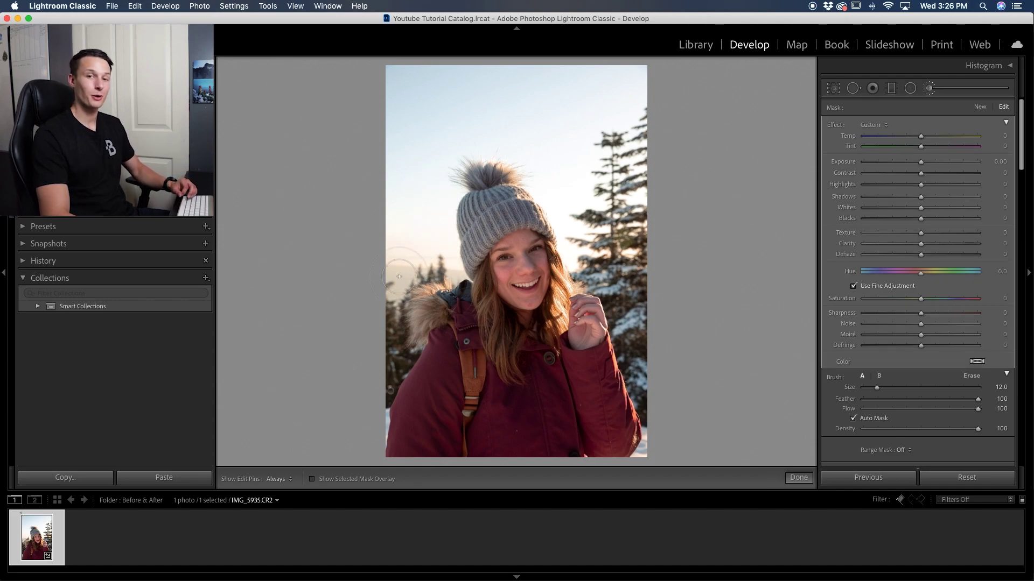
{"action": "key", "text": "h"}
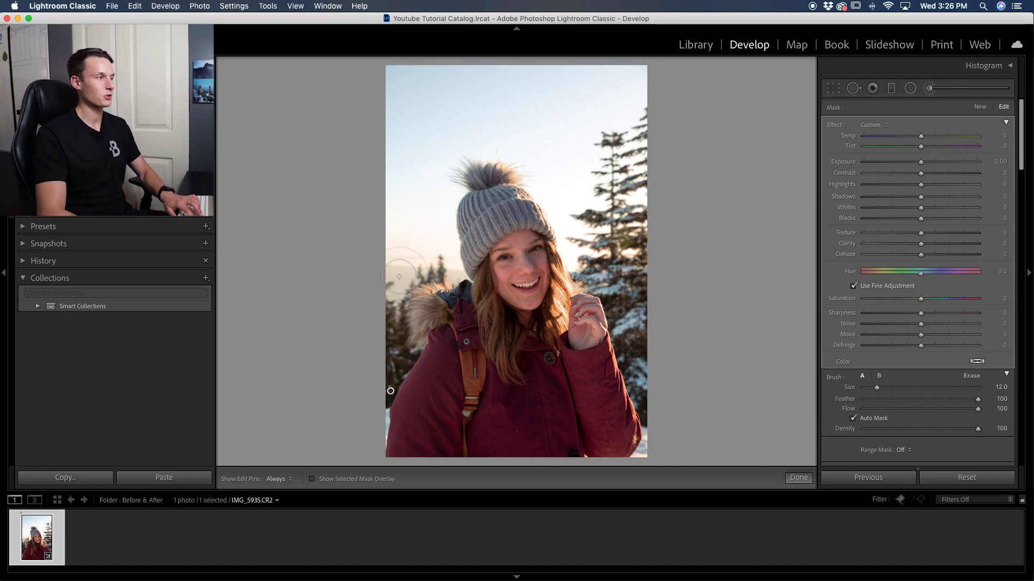
{"action": "key", "text": "o"}
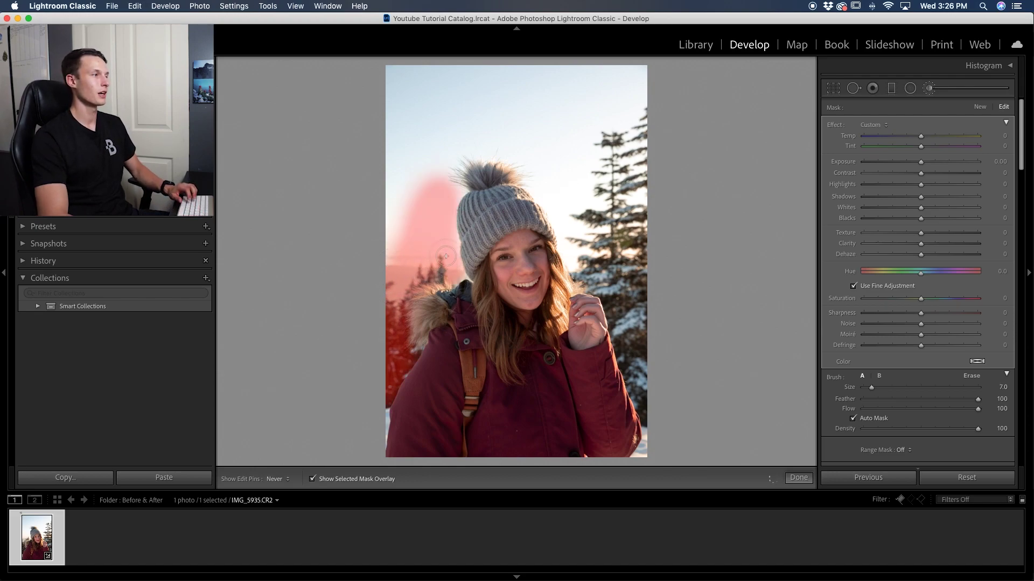
{"action": "mouse_move", "coordinate": [429, 253]}
{"action": "left_mouse_down"}
{"action": "mouse_move", "coordinate": [403, 242]}
{"action": "mouse_move", "coordinate": [388, 269]}
{"action": "mouse_move", "coordinate": [403, 131]}
{"action": "mouse_move", "coordinate": [386, 235]}
{"action": "mouse_move", "coordinate": [402, 86]}
{"action": "left_mouse_up"}
{"action": "scroll", "coordinate": [411, 182], "scroll_direction": "up", "scroll_amount": 4}
{"action": "key", "text": "h"}
{"action": "mouse_move", "coordinate": [412, 182]}
{"action": "left_mouse_down"}
{"action": "mouse_move", "coordinate": [419, 142]}
{"action": "mouse_move", "coordinate": [420, 158]}
{"action": "mouse_move", "coordinate": [403, 93]}
{"action": "mouse_move", "coordinate": [417, 74]}
{"action": "left_mouse_up"}
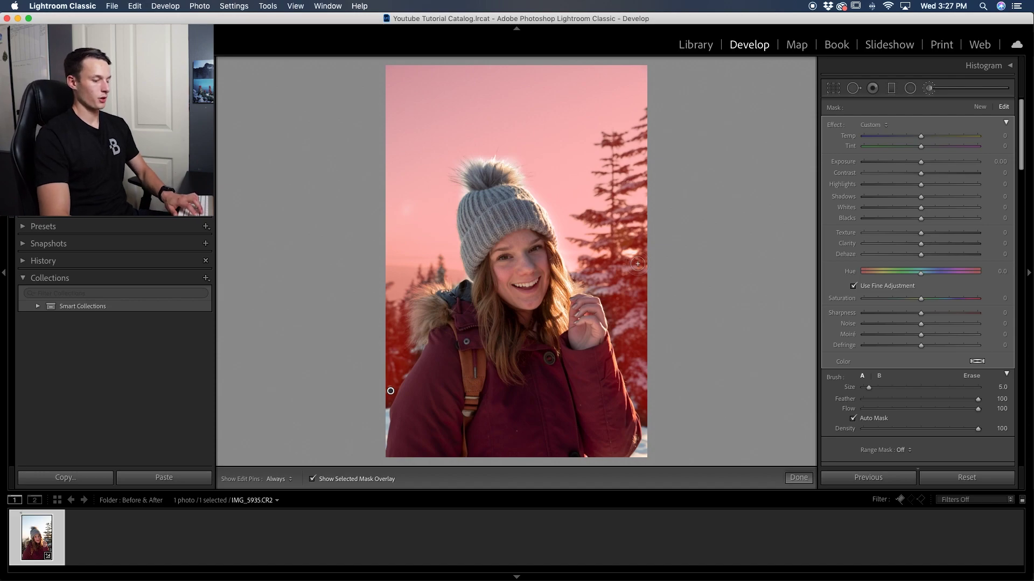
Hide the mask overlay, set the background brush's exposure to -0.87 and finish the brush adjustment
{"action": "key", "text": "o"}
{"action": "scroll", "coordinate": [635, 269], "scroll_direction": "up", "scroll_amount": 2}
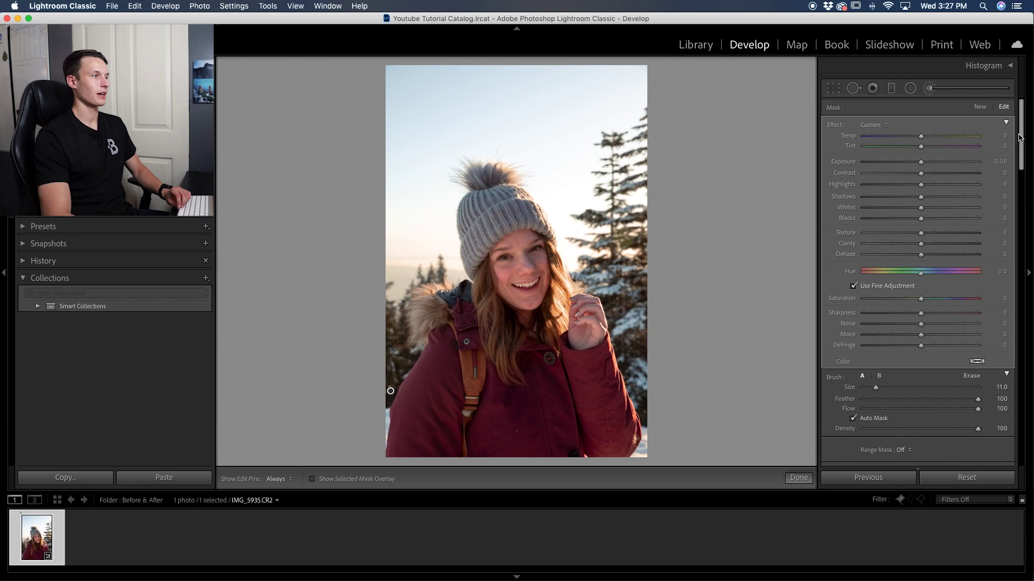
{"action": "left_click_drag", "start_coordinate": [921, 161], "coordinate": [909, 163]}
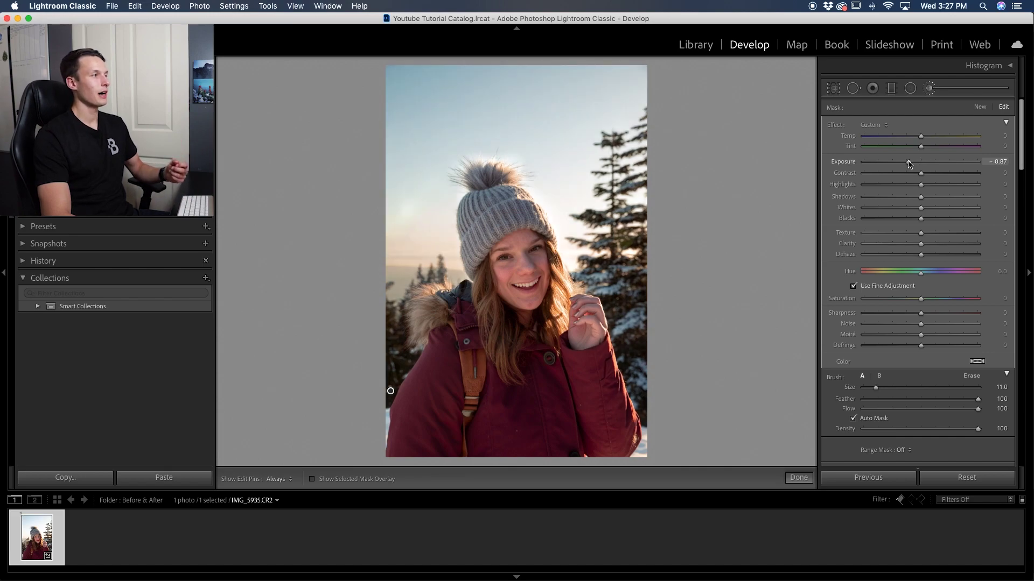
{"action": "key", "text": "h"}
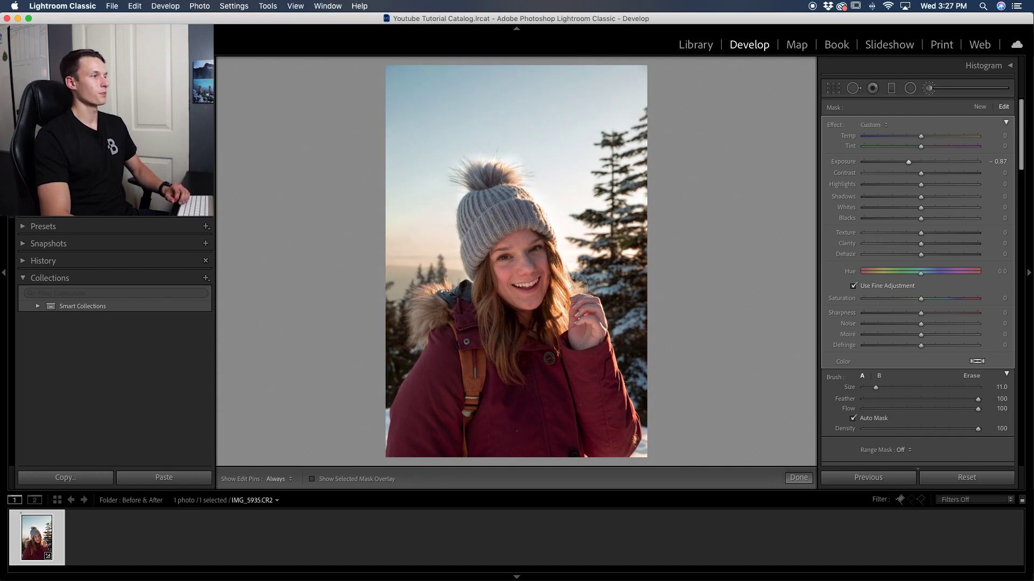
{"action": "left_click", "coordinate": [802, 478]}
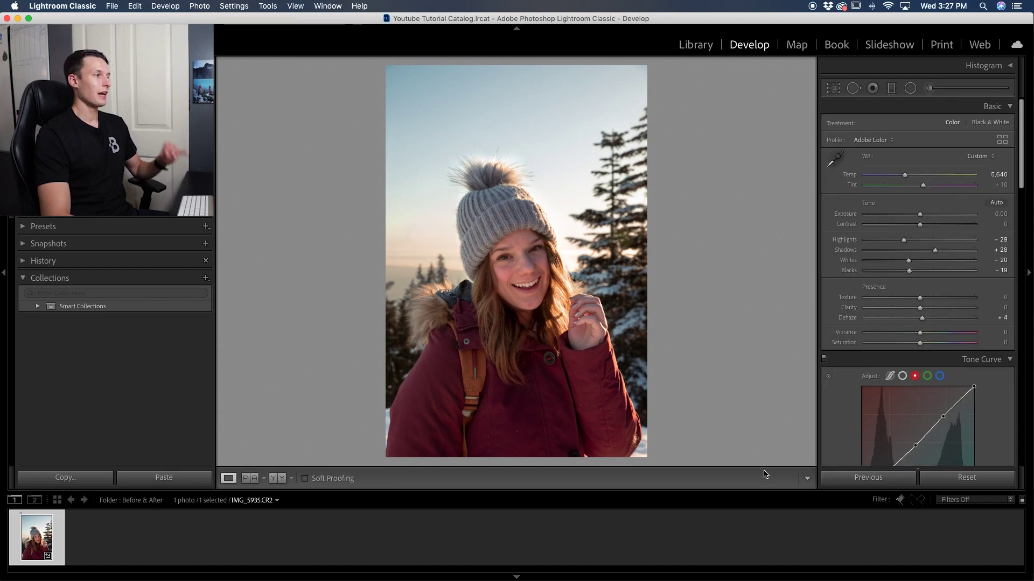
In the left/right comparison, save the current edit as a snapshot with the default name and copy its settings to Before
{"action": "left_click", "coordinate": [276, 480]}
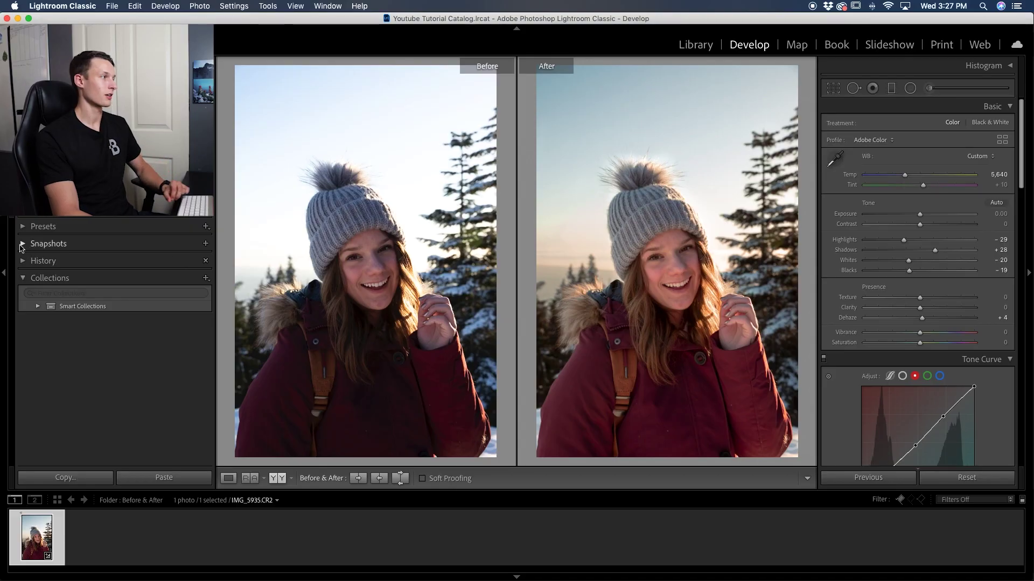
{"action": "left_click", "coordinate": [23, 245]}
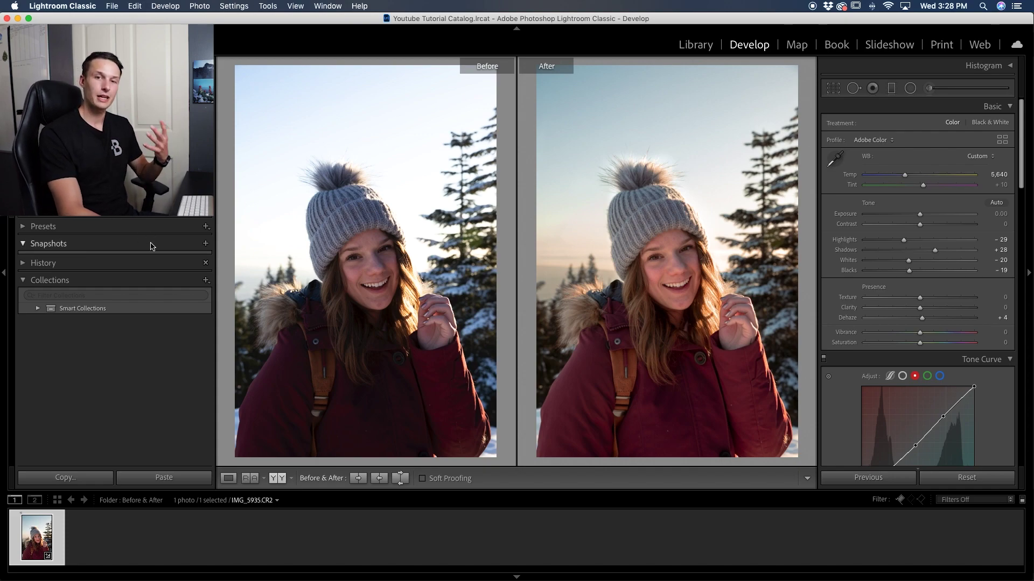
{"action": "left_click", "coordinate": [206, 243]}
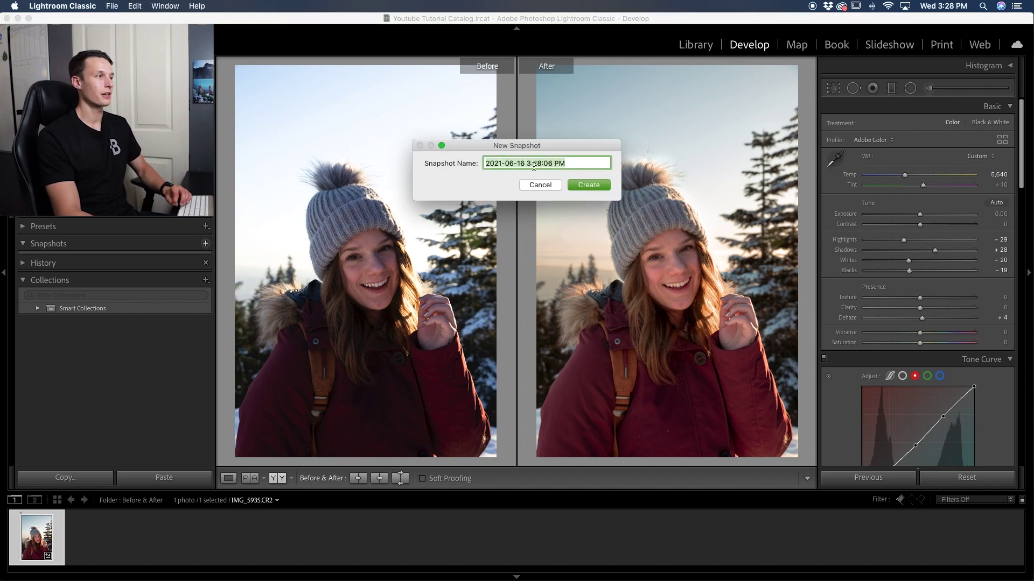
{"action": "left_click", "coordinate": [592, 185]}
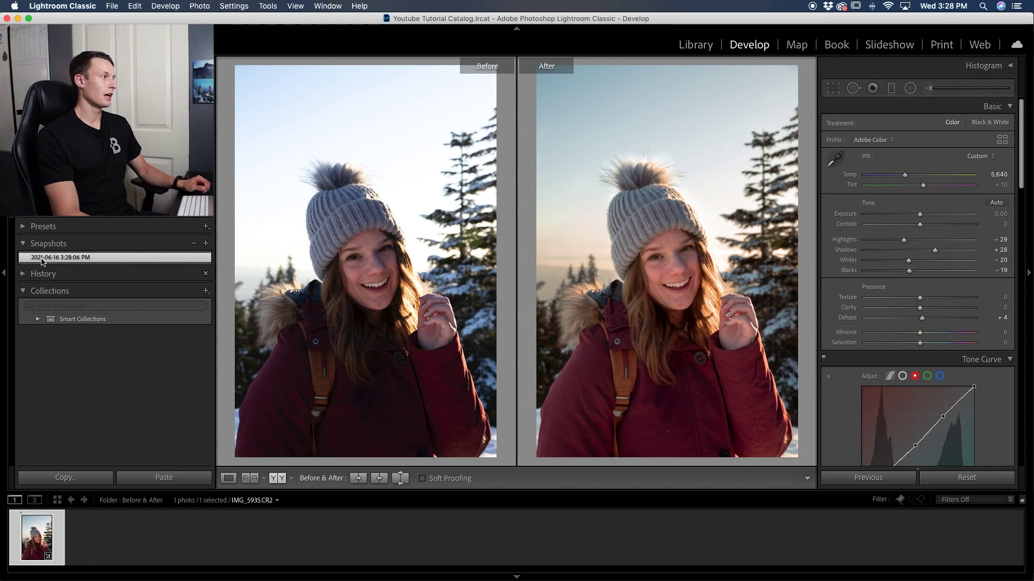
{"action": "right_click", "coordinate": [105, 260]}
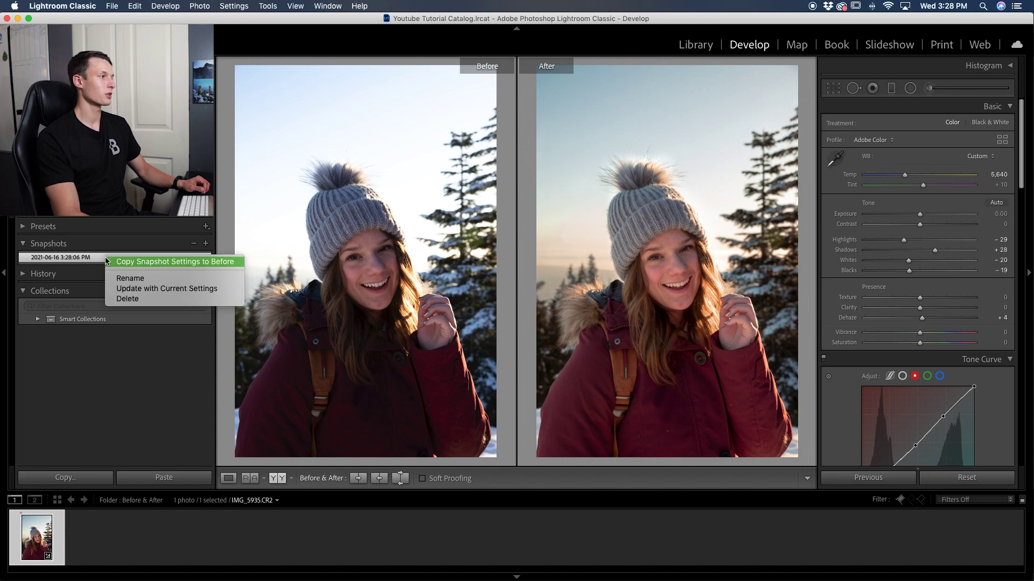
{"action": "left_click", "coordinate": [233, 263]}
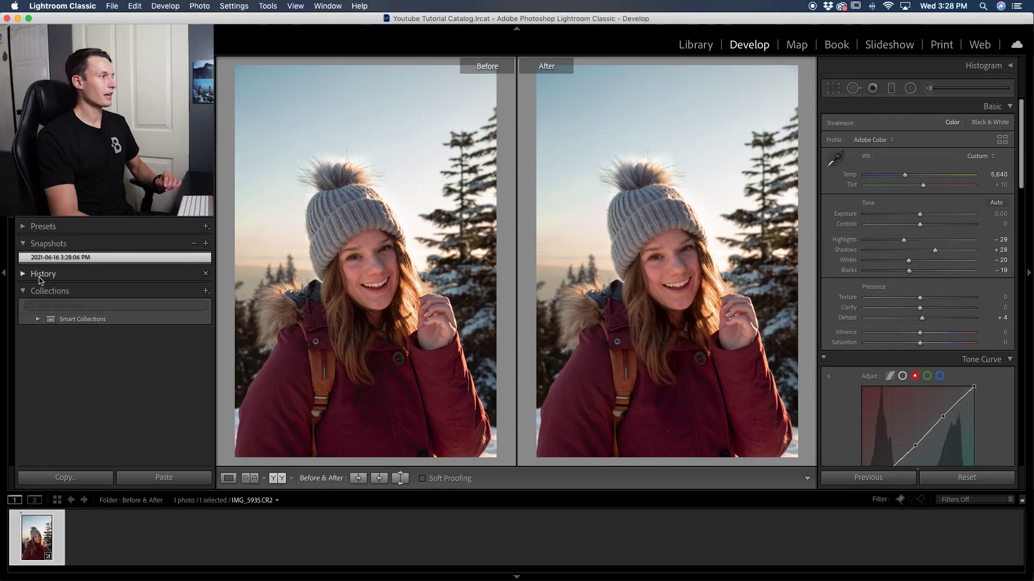
Create a snapshot named "Before BG Darken" from the Delete Adjustment history state that directly follows Add Graduated Filter
{"action": "left_click", "coordinate": [27, 274]}
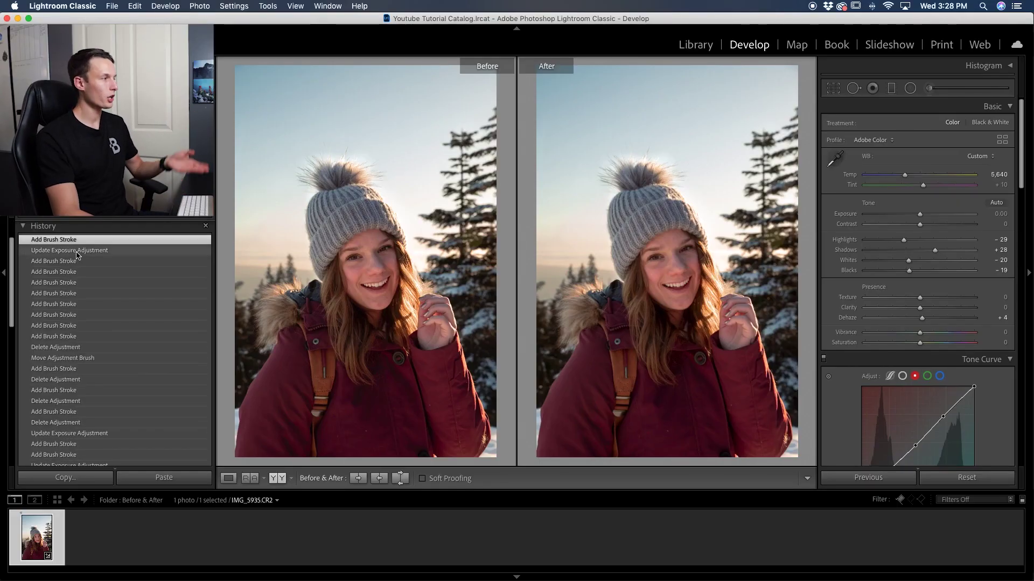
{"action": "scroll", "coordinate": [92, 313], "scroll_direction": "down", "scroll_amount": 6}
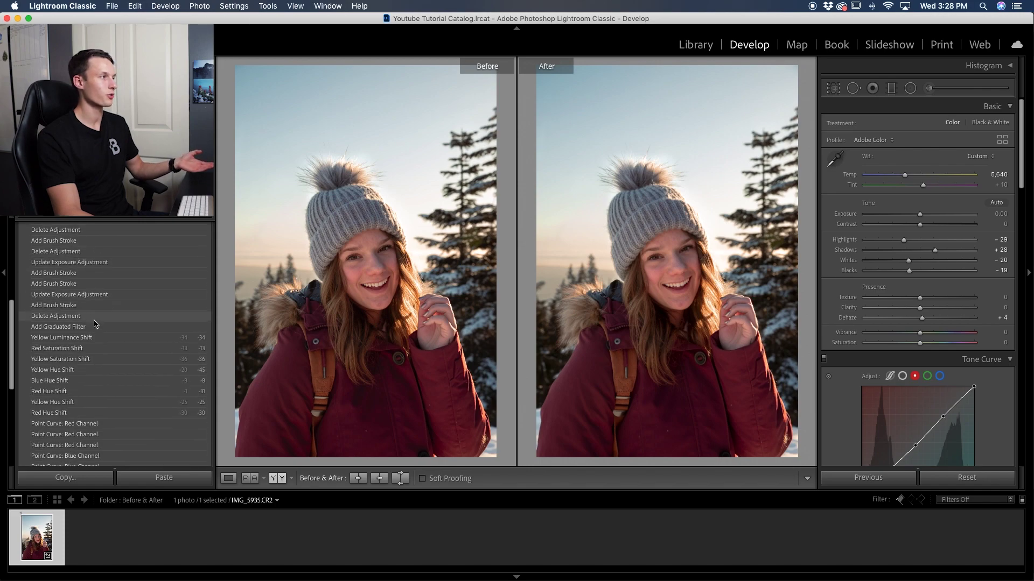
{"action": "scroll", "coordinate": [96, 324], "scroll_direction": "down", "scroll_amount": 7}
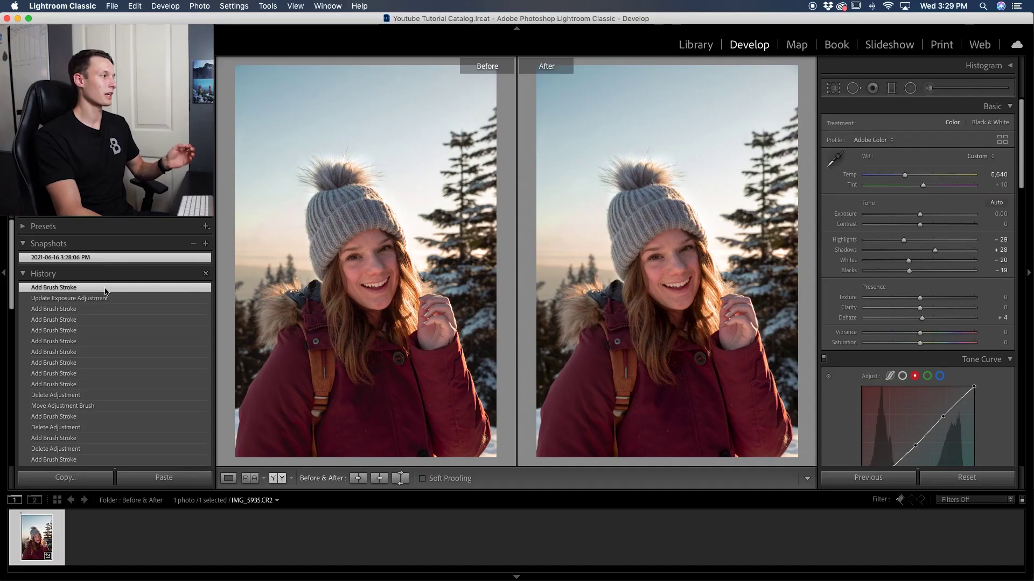
{"action": "scroll", "coordinate": [103, 293], "scroll_direction": "down", "scroll_amount": 3}
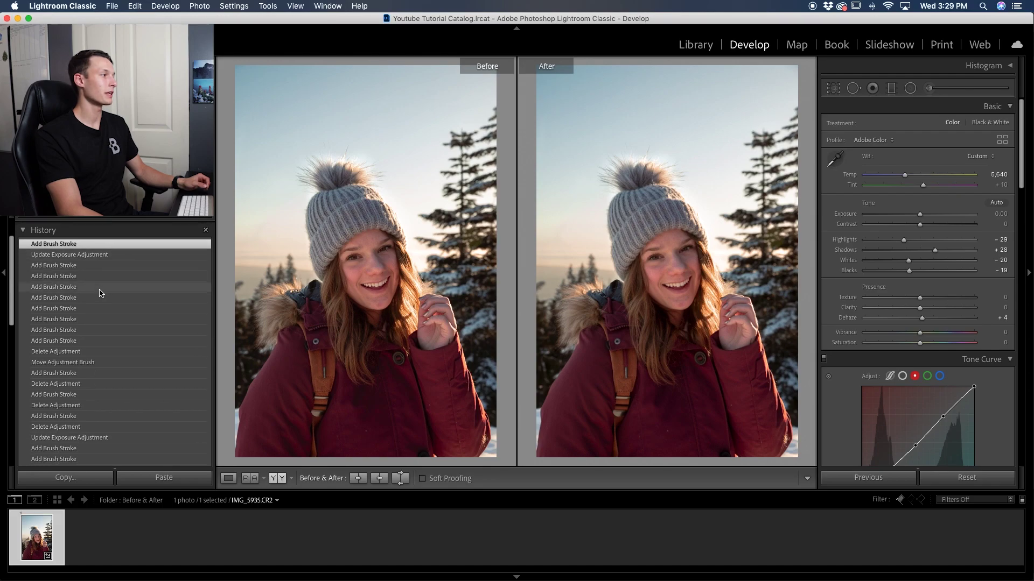
{"action": "scroll", "coordinate": [70, 307], "scroll_direction": "down", "scroll_amount": 2}
{"action": "scroll", "coordinate": [69, 308], "scroll_direction": "down", "scroll_amount": 3}
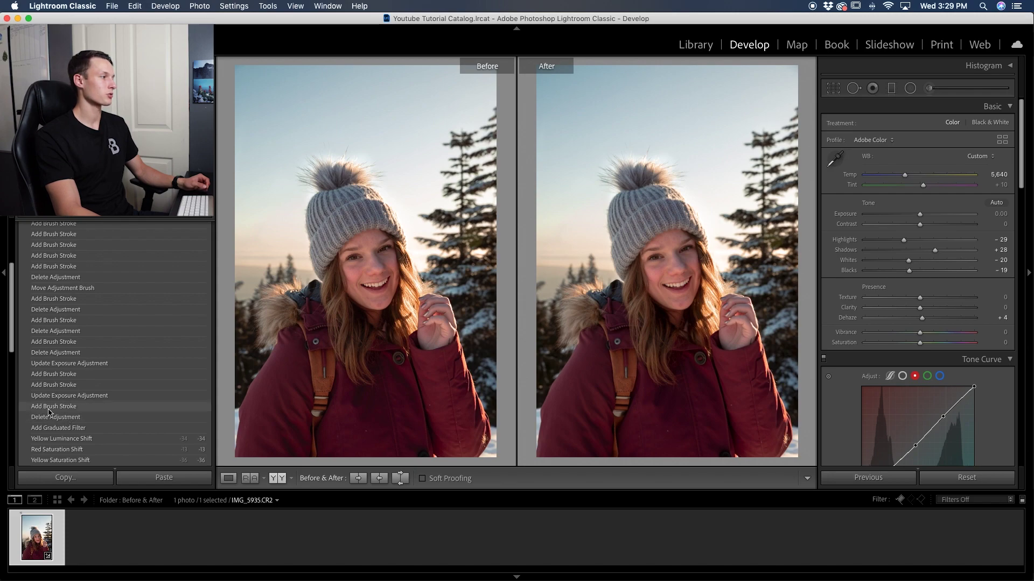
{"action": "left_click", "coordinate": [87, 419]}
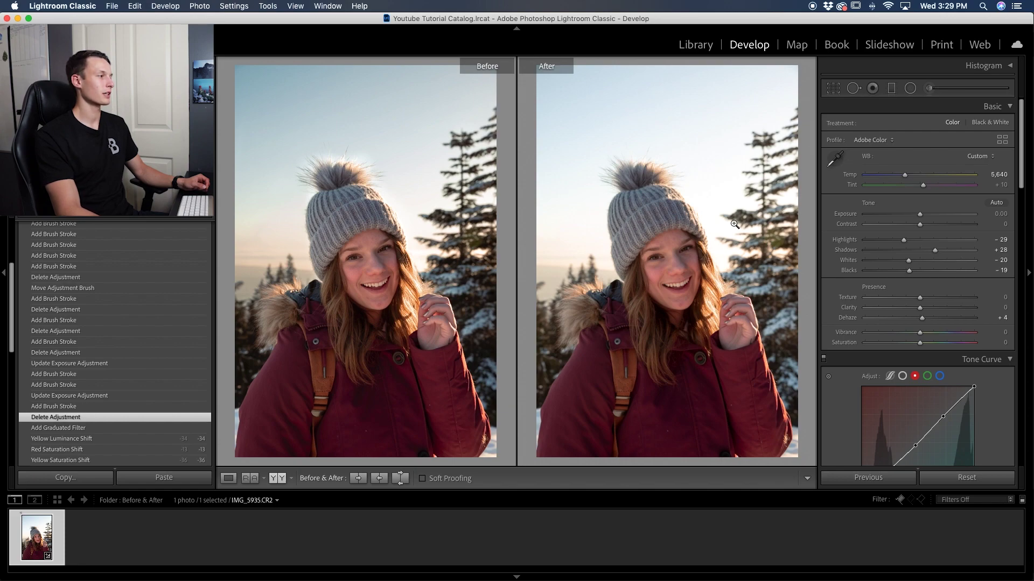
{"action": "right_click", "coordinate": [112, 417]}
{"action": "left_click", "coordinate": [210, 421]}
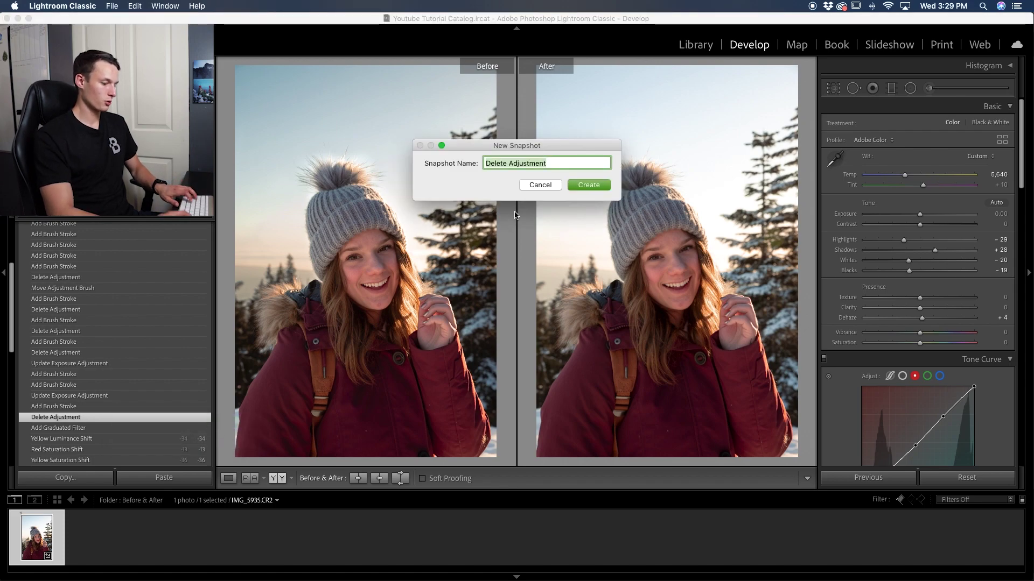
{"action": "type", "text": "Before BG Darken"}
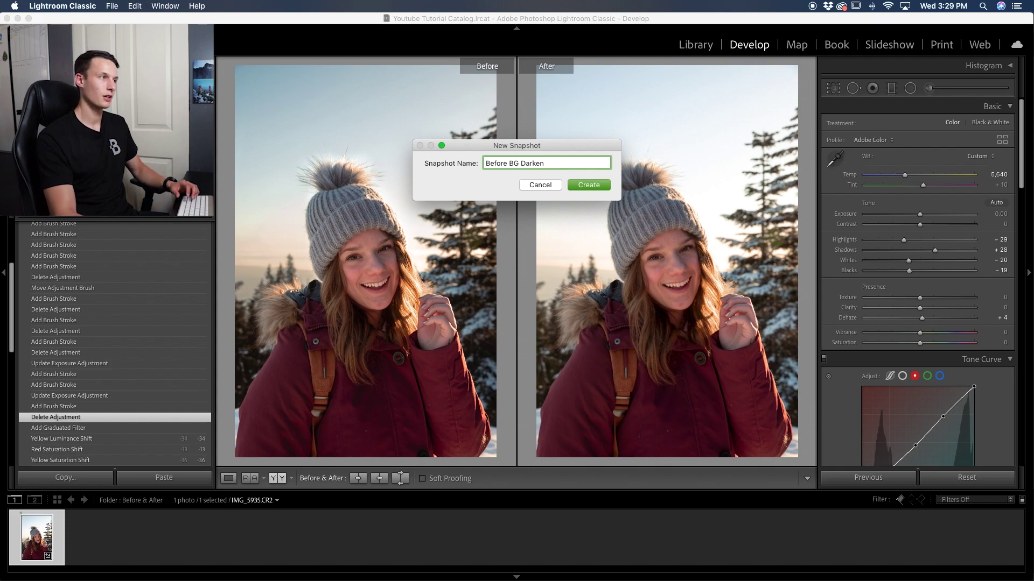
{"action": "left_click", "coordinate": [588, 184]}
Return to the latest Add Brush Stroke history state and copy the "Before BG Darken" snapshot settings to Before
{"action": "scroll", "coordinate": [108, 323], "scroll_direction": "up", "scroll_amount": 5}
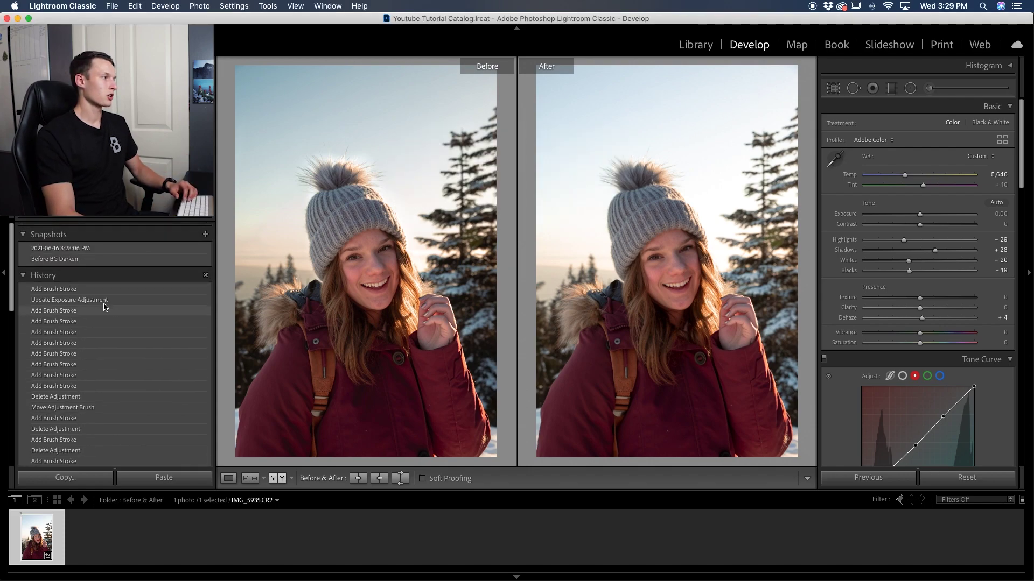
{"action": "left_click", "coordinate": [48, 290]}
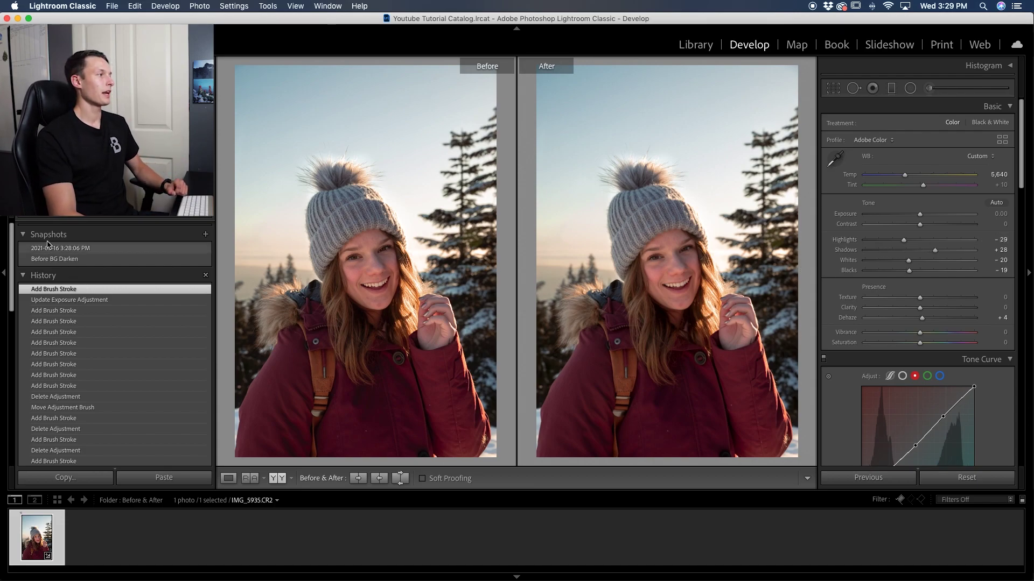
{"action": "right_click", "coordinate": [80, 260]}
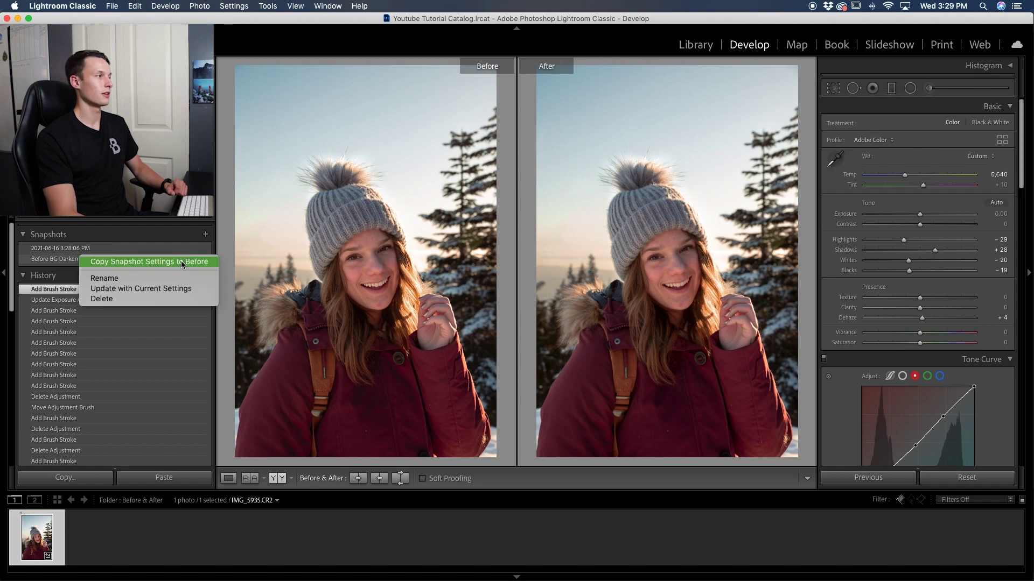
{"action": "left_click", "coordinate": [206, 263]}
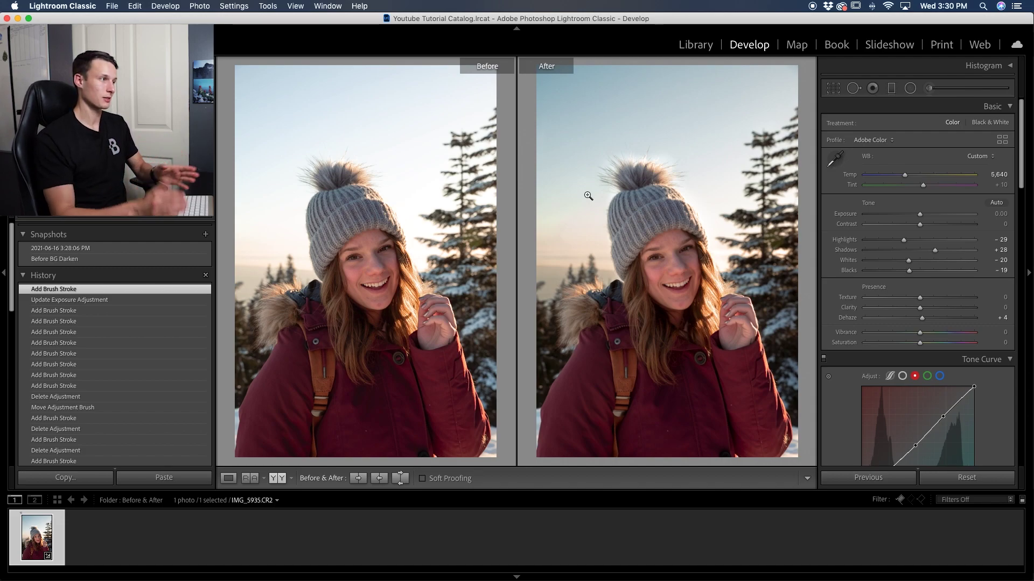
Create a snapshot named "Hue Adjustments" from the earliest Red Hue Shift history state, directly above the Point Curve: Red Channel entries
{"action": "scroll", "coordinate": [156, 361], "scroll_direction": "down", "scroll_amount": 10}
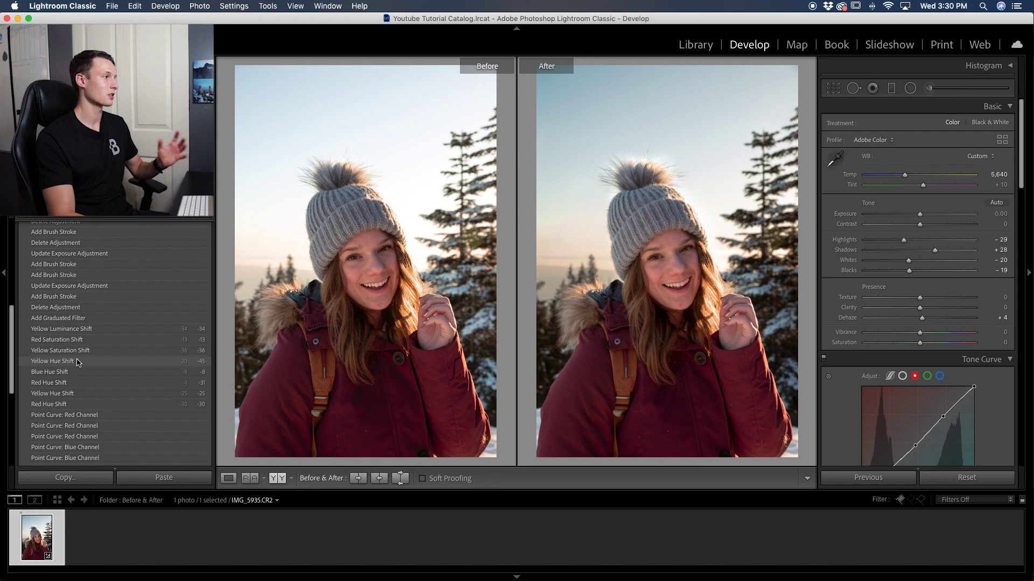
{"action": "right_click", "coordinate": [80, 407]}
{"action": "left_click", "coordinate": [147, 406]}
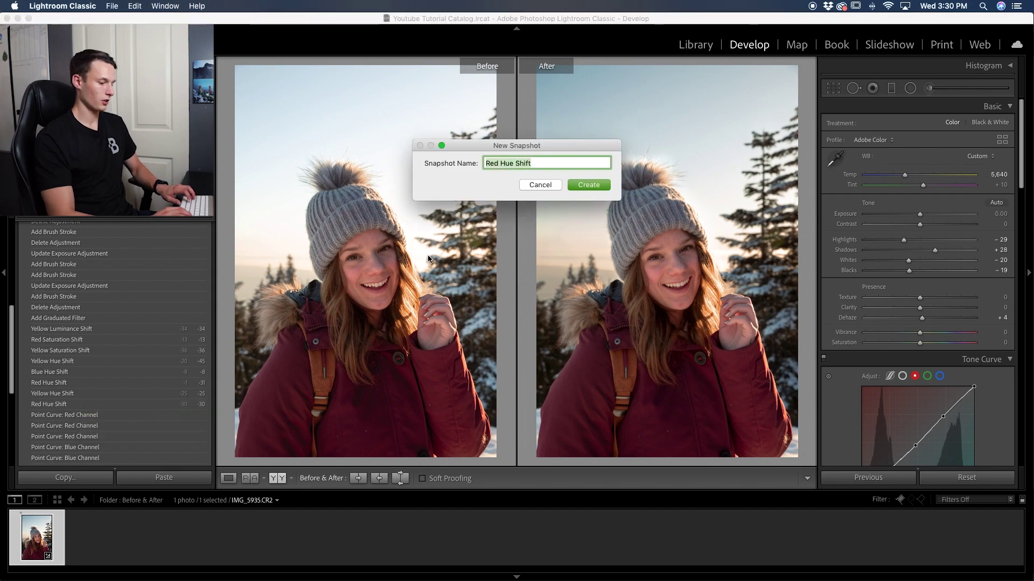
{"action": "type", "text": "Hue Adjustments"}
{"action": "left_click", "coordinate": [596, 185]}
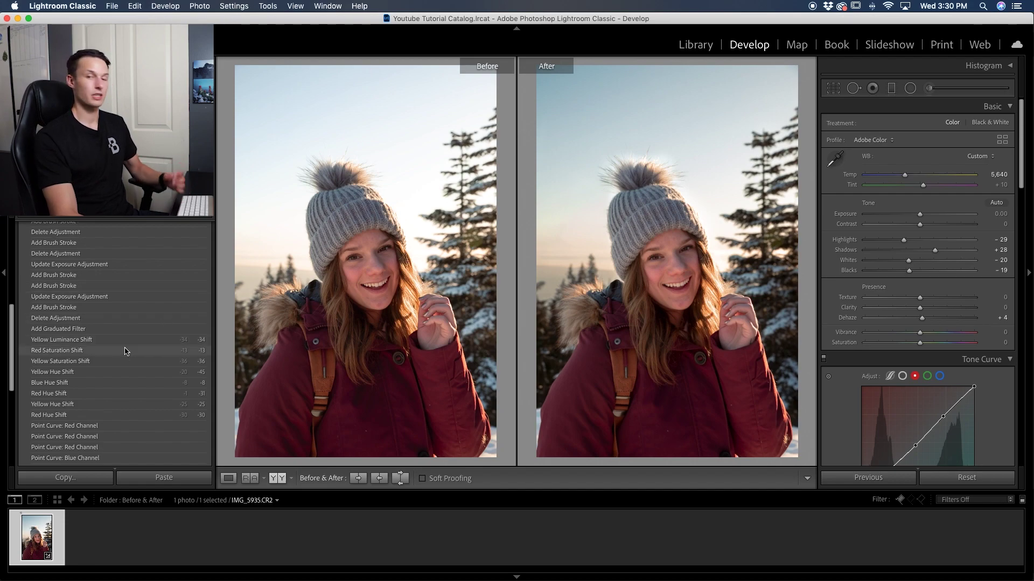
Create a snapshot named "Tone Curve Adjustments" from the earliest Point Curve: Custom history state, directly above Dehaze Amount
{"action": "scroll", "coordinate": [124, 351], "scroll_direction": "down", "scroll_amount": 3}
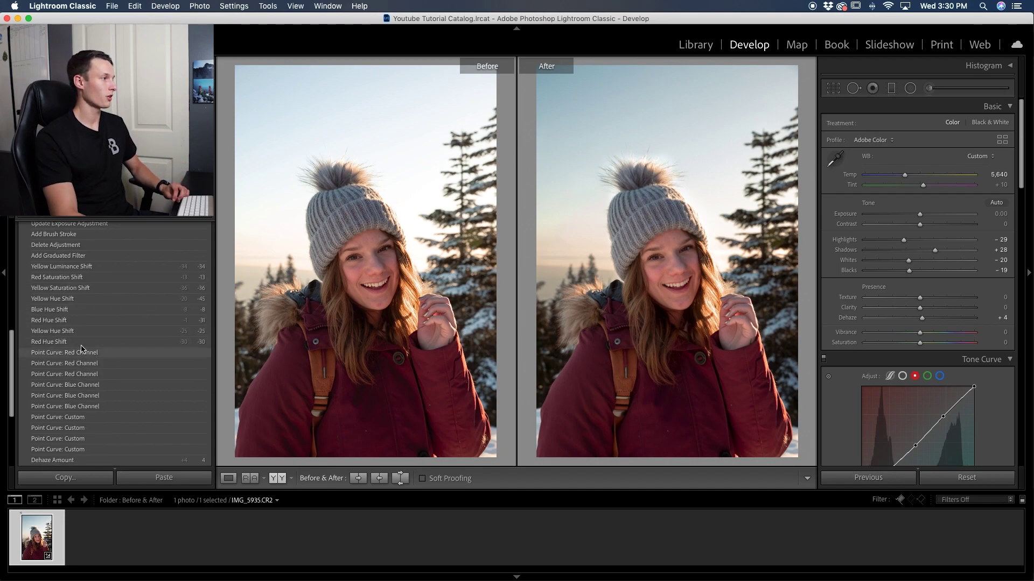
{"action": "scroll", "coordinate": [83, 428], "scroll_direction": "down", "scroll_amount": 2}
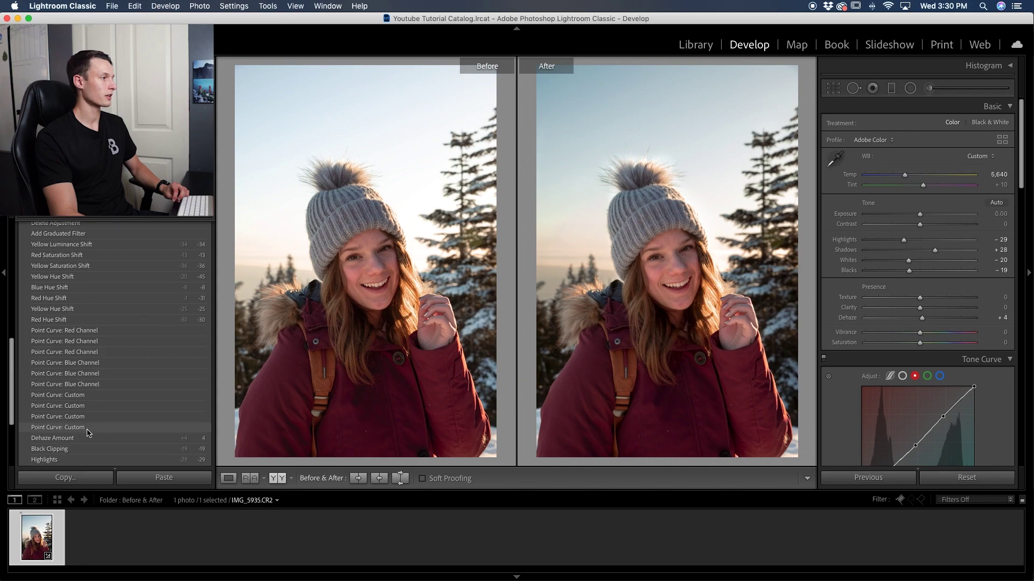
{"action": "right_click", "coordinate": [90, 429]}
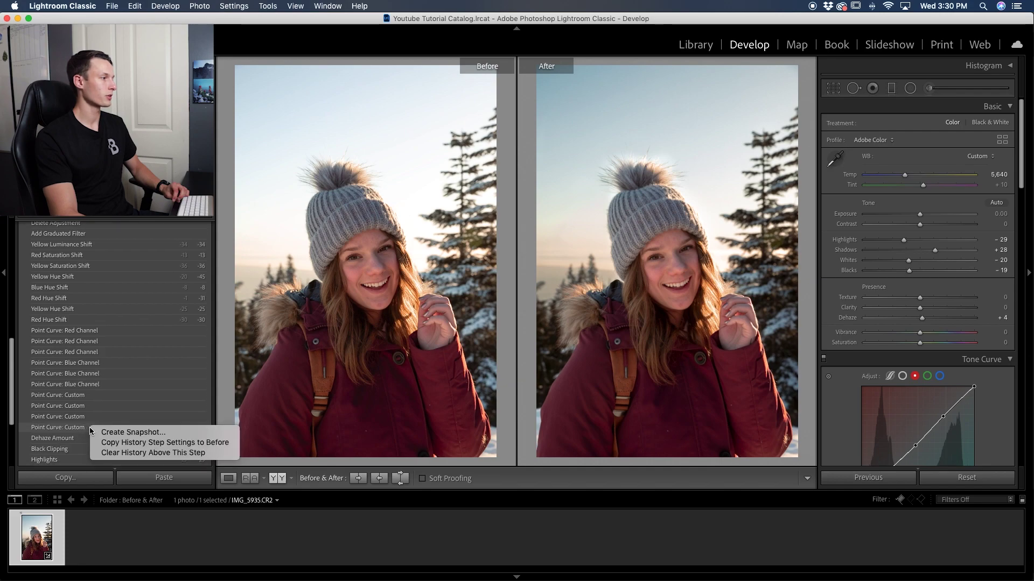
{"action": "left_click", "coordinate": [162, 434]}
{"action": "type", "text": "Tone Curve"}
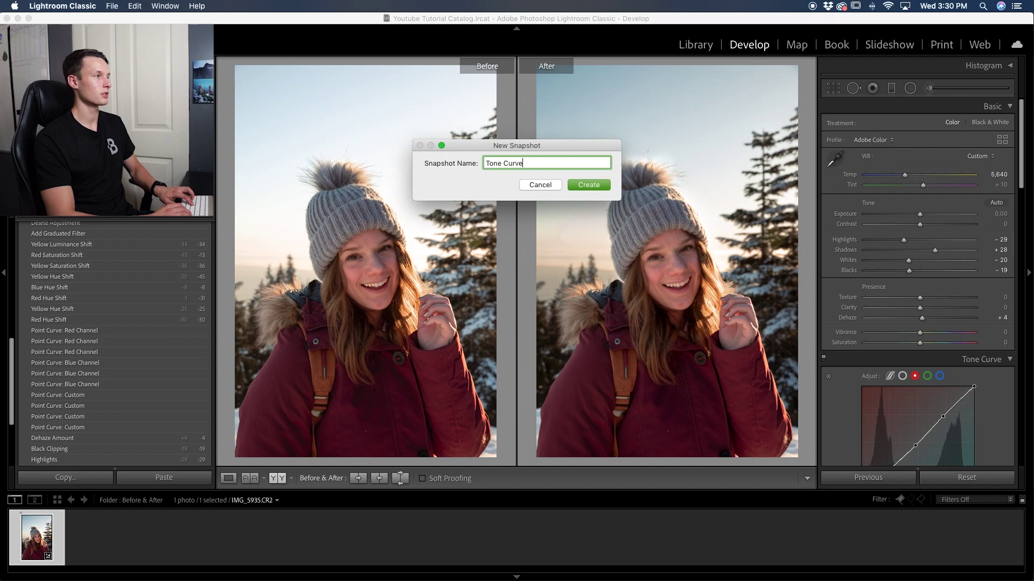
{"action": "key", "text": "Return"}
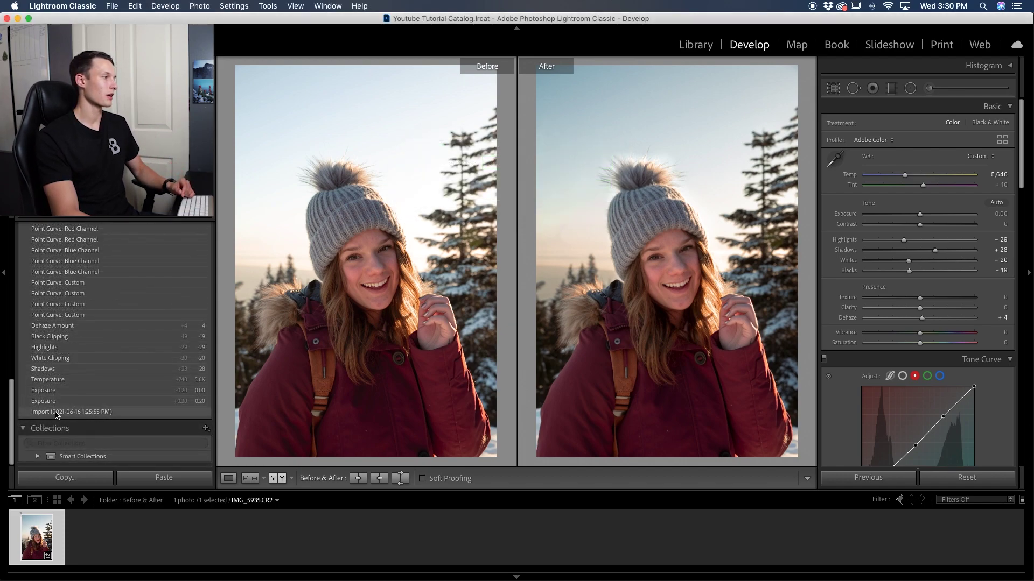
Create a snapshot named "Original" from the Import history state
{"action": "right_click", "coordinate": [130, 412]}
{"action": "left_click", "coordinate": [161, 419]}
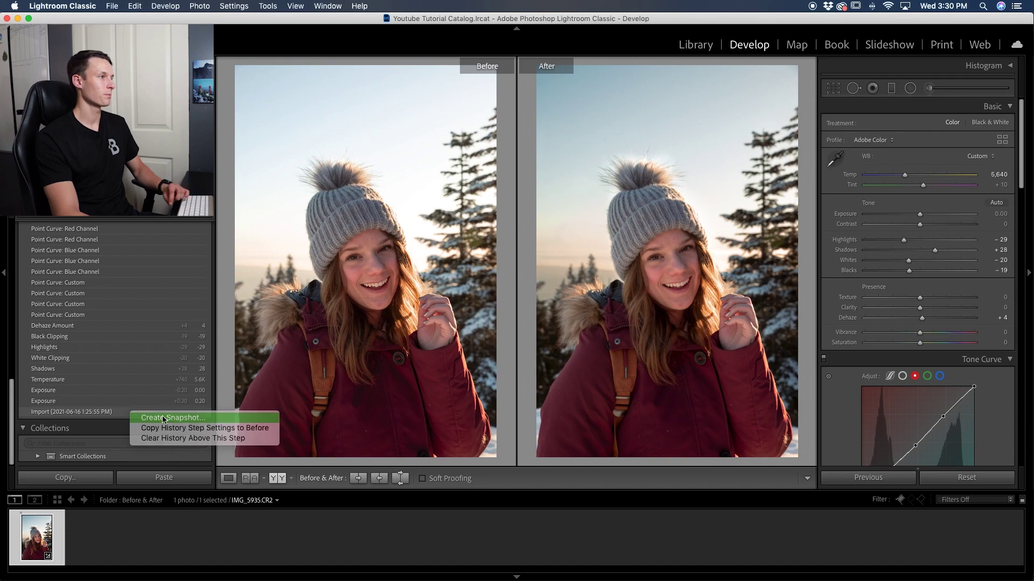
{"action": "type", "text": "Or"}
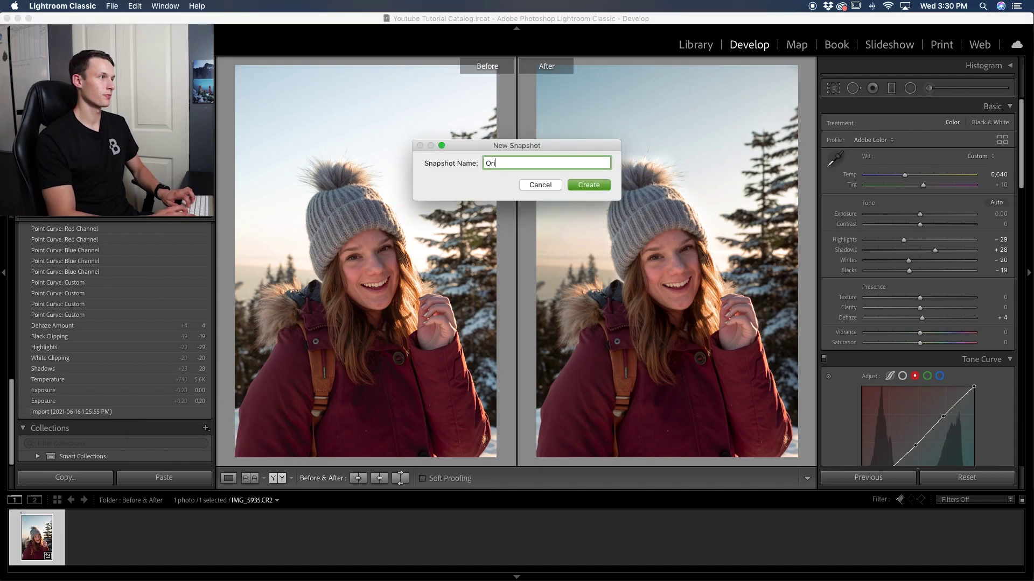
{"action": "type", "text": "iginal"}
{"action": "left_click", "coordinate": [605, 186]}
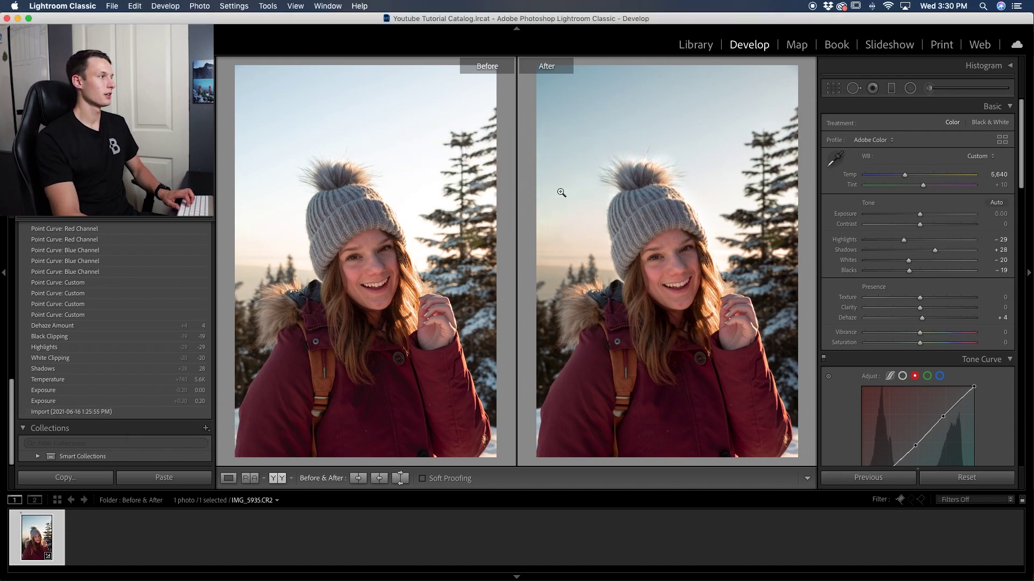
Copy the "Hue Adjustments" snapshot settings to Before, followed by those of the "Tone Curve Adjustments" snapshot
{"action": "scroll", "coordinate": [132, 282], "scroll_direction": "up", "scroll_amount": 10}
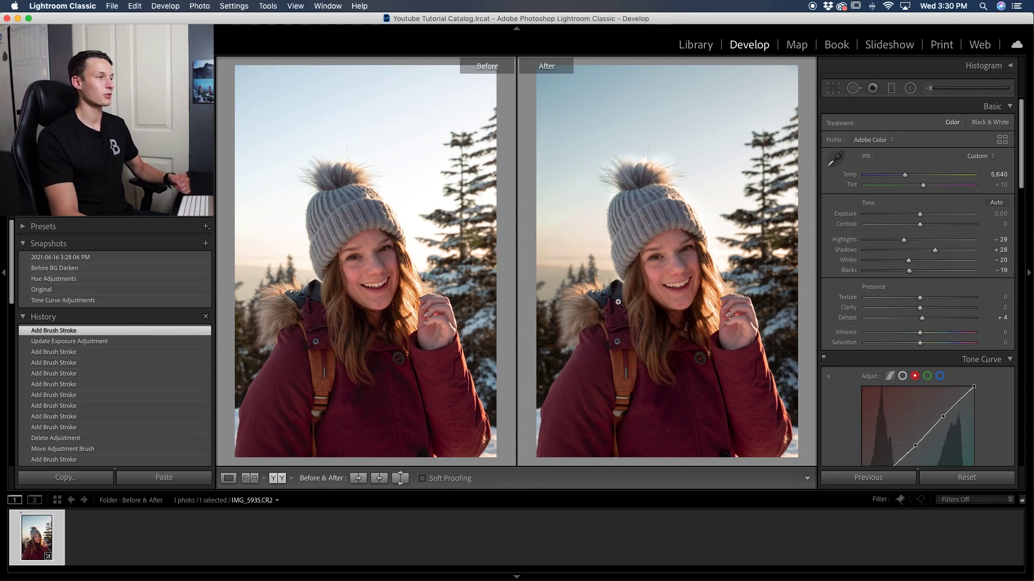
{"action": "right_click", "coordinate": [120, 283]}
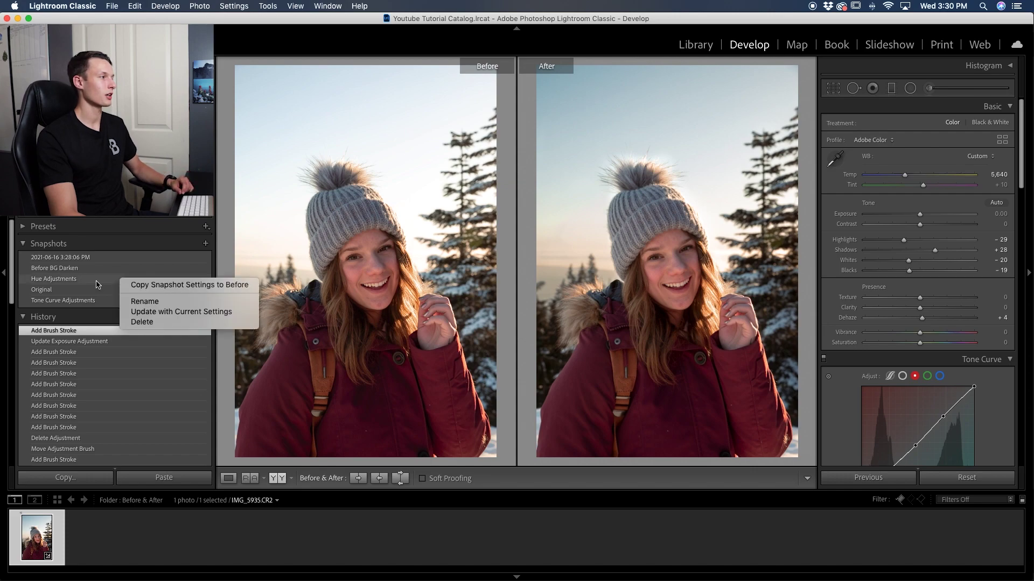
{"action": "left_click", "coordinate": [233, 286]}
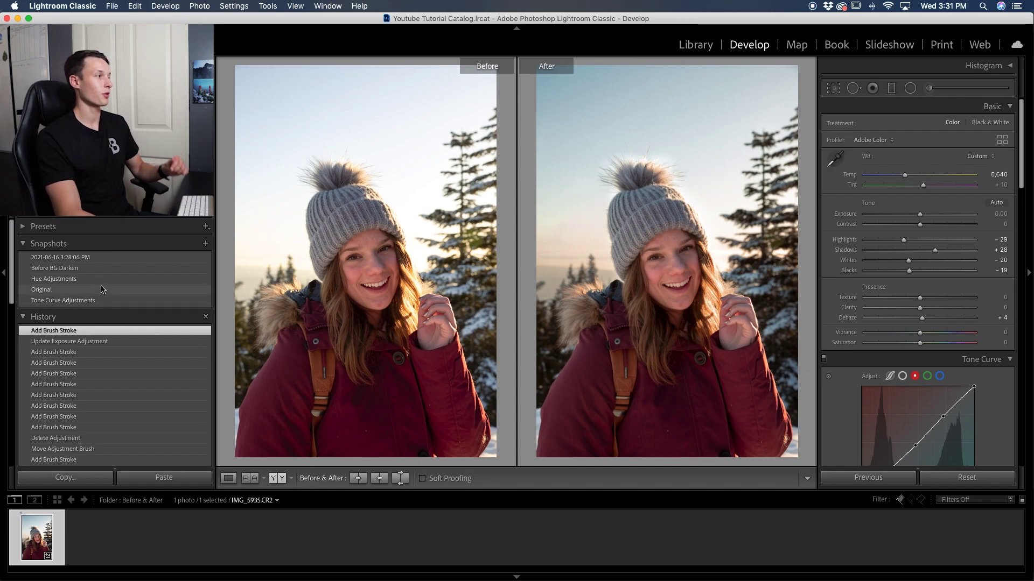
{"action": "right_click", "coordinate": [105, 302]}
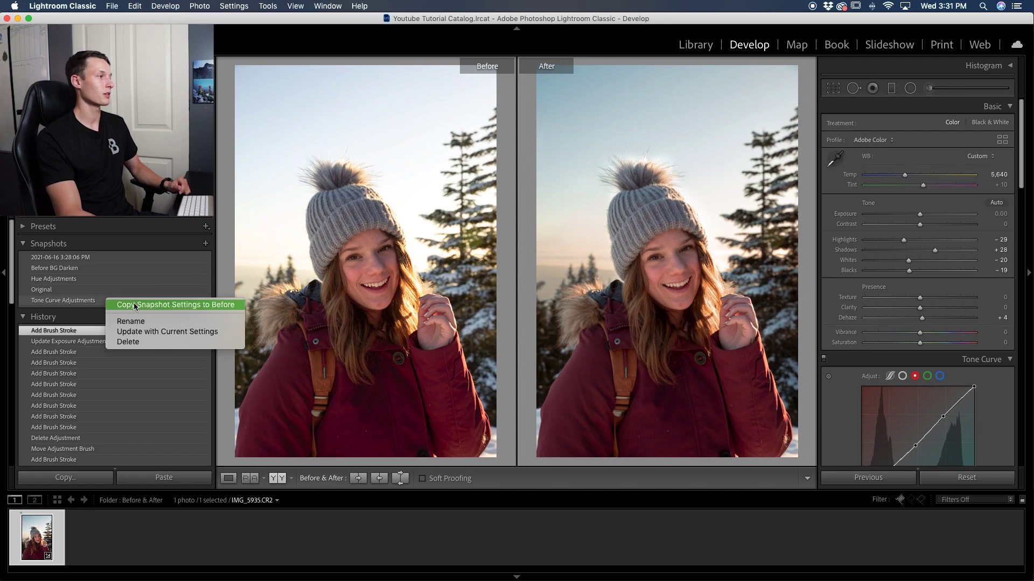
{"action": "left_click", "coordinate": [230, 305]}
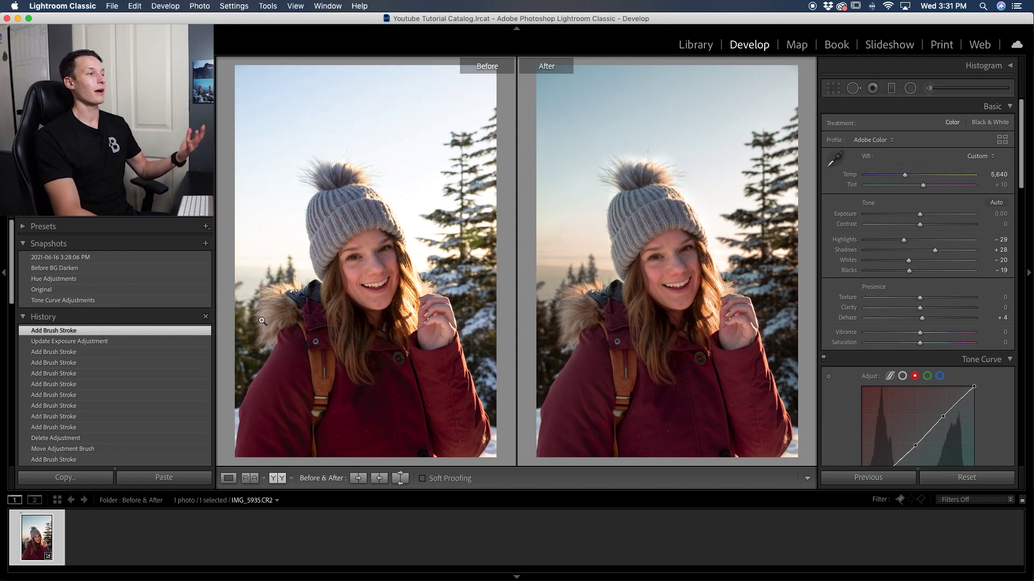